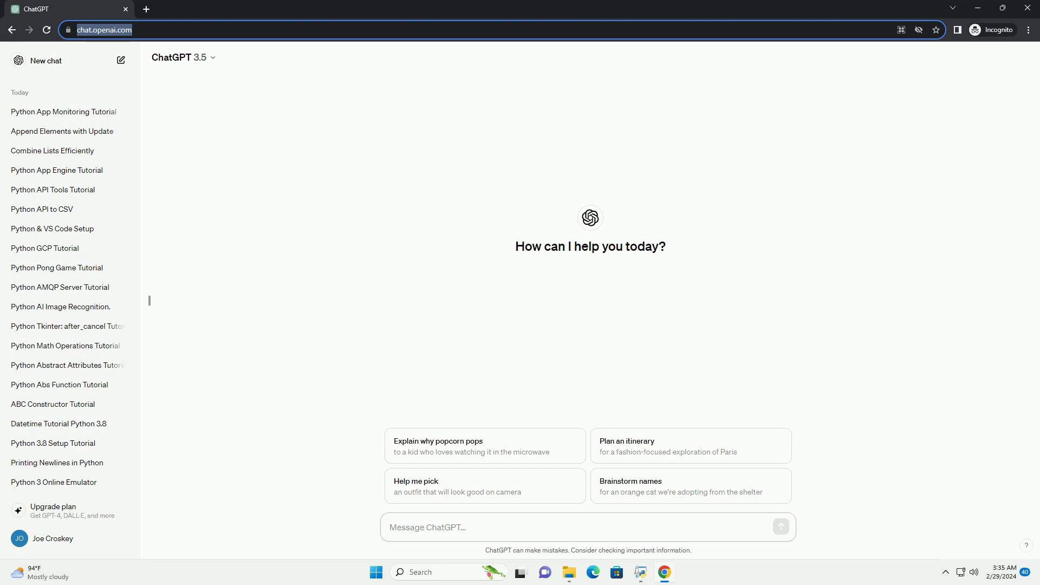
{"action": "type", "text": "write an informative tutorial about python array subarray with code example"}
- Send the prompt requesting a Python array subarray tutorial with code examples and a conclusion
{"action": "key", "text": "Return"}
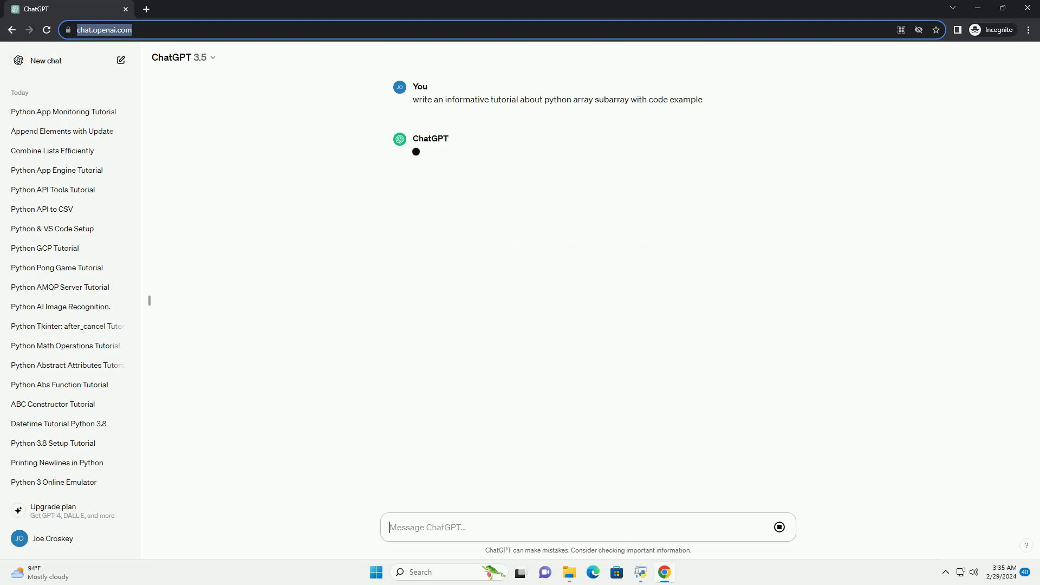